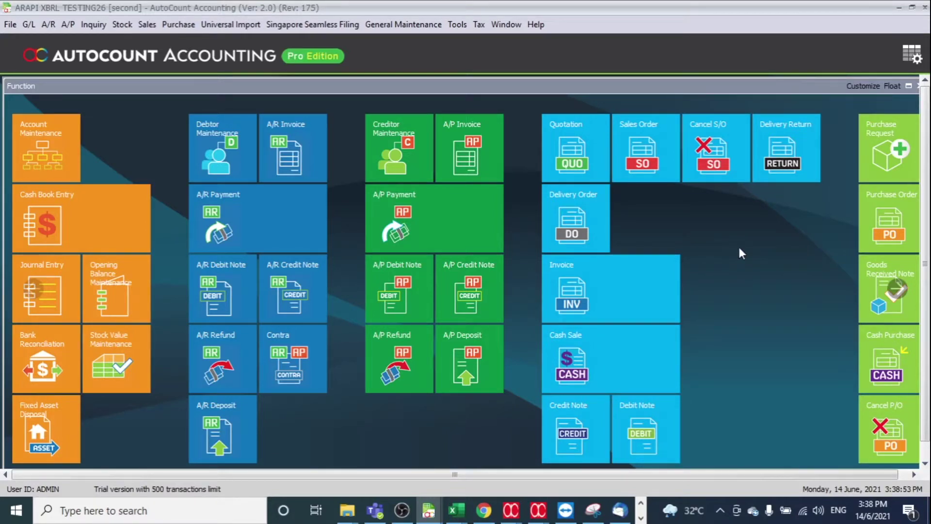
Open Annual Return from the Singapore Seamless Filing menu to bring up the company profile.
click(341, 25)
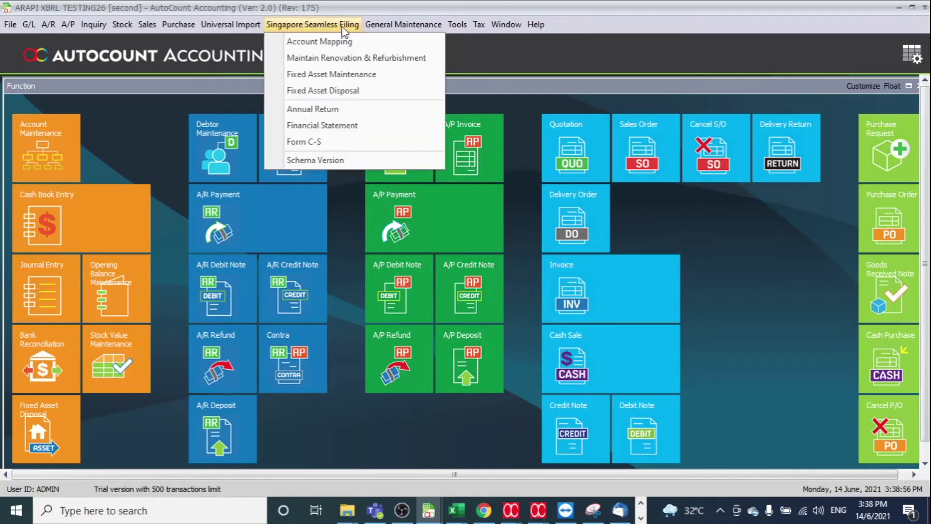
click(341, 109)
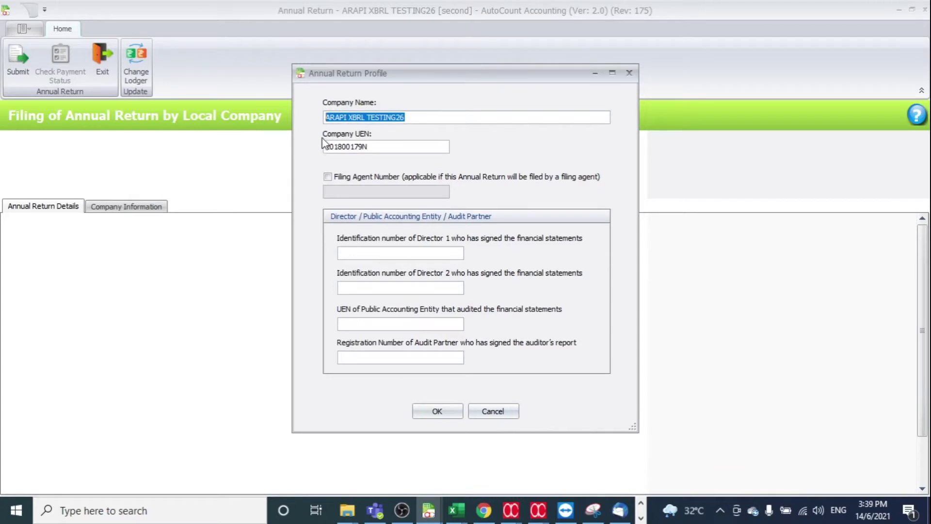
Enable Filing Agent Number and paste in the agent number copied from the Notepad notes.
click(431, 147)
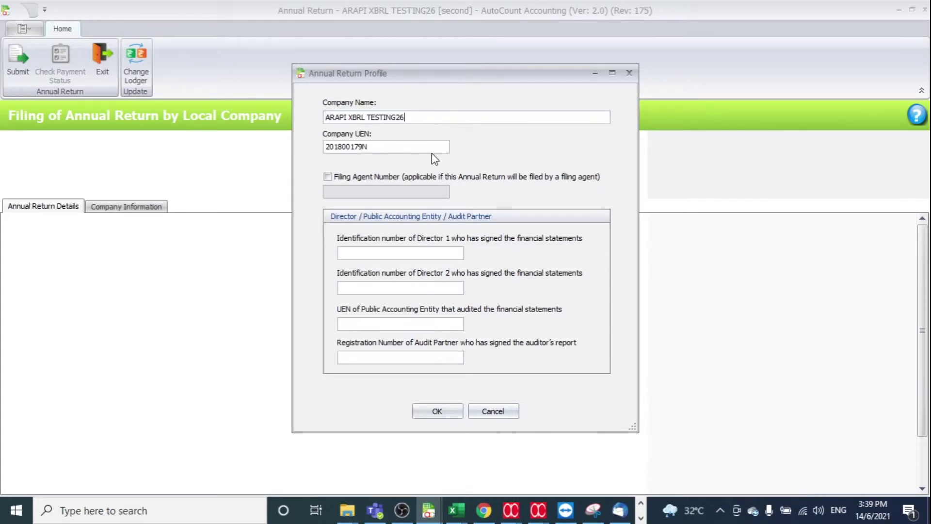
click(396, 175)
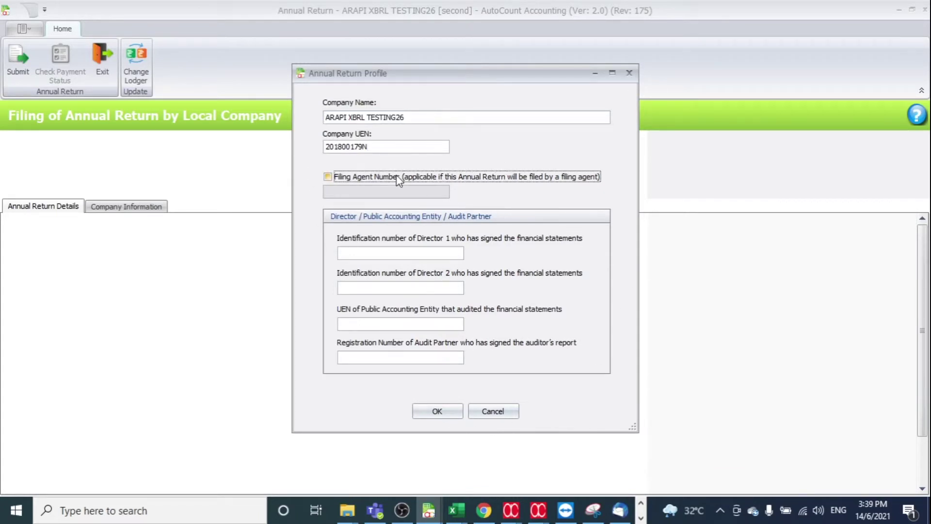
click(640, 518)
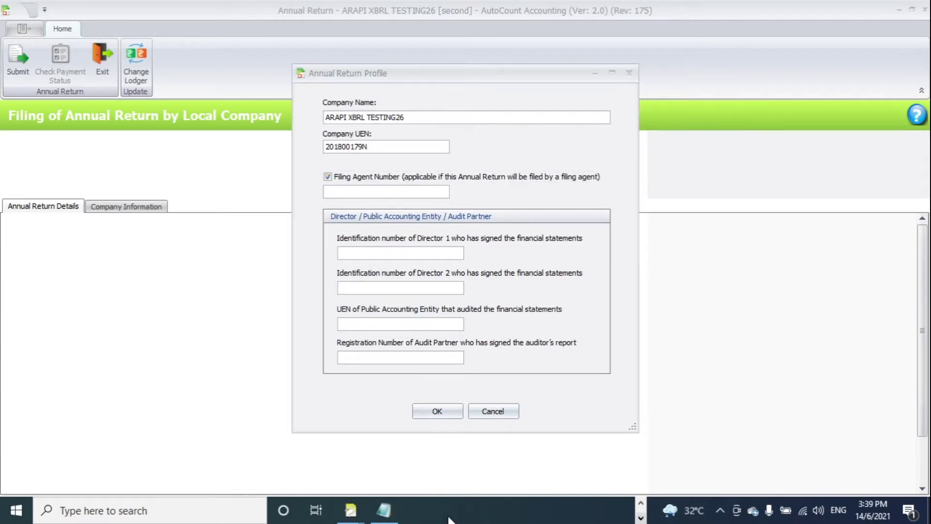
mouse_move(350, 511)
click(407, 481)
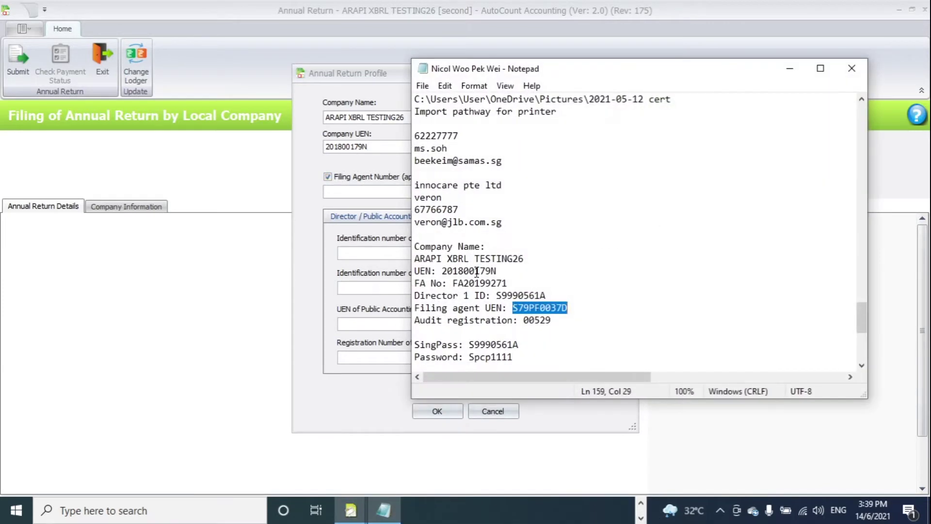
drag(453, 284, 525, 287)
right_click(494, 287)
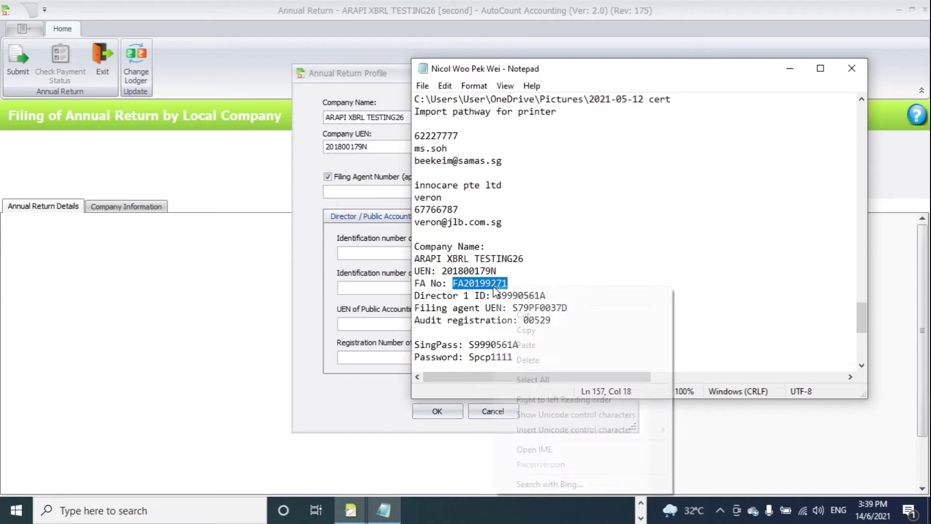
click(536, 331)
click(388, 191)
right_click(387, 190)
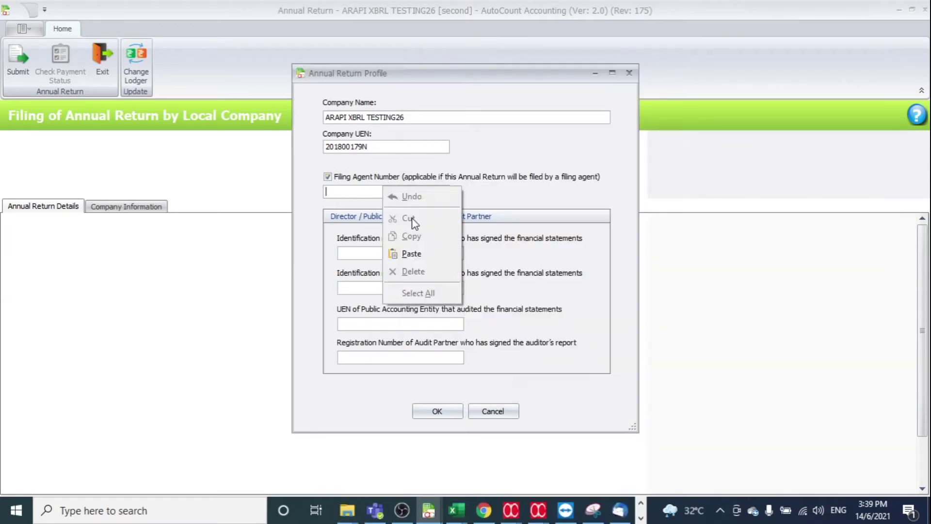
click(428, 248)
Copy Director 1's ID from the notes into the Director 1 ID field.
click(641, 517)
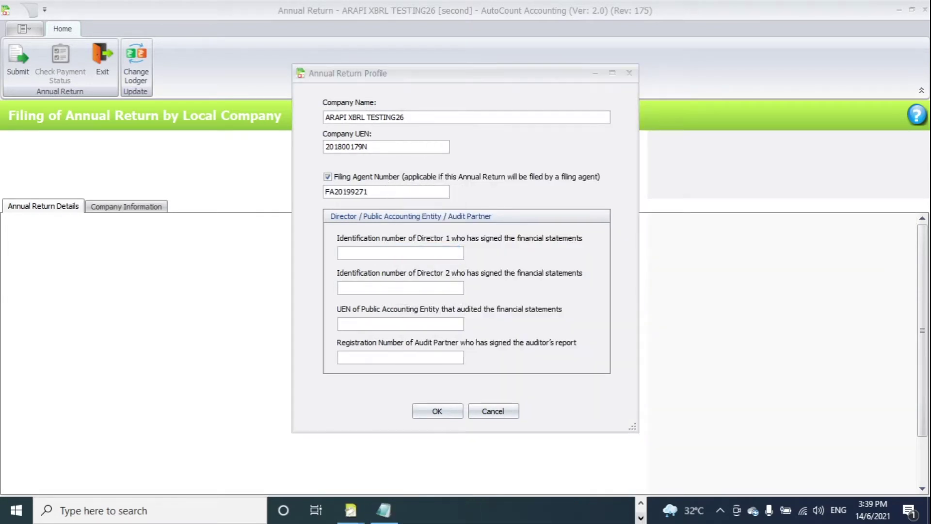
click(383, 511)
drag(497, 296, 568, 297)
right_click(526, 296)
click(577, 132)
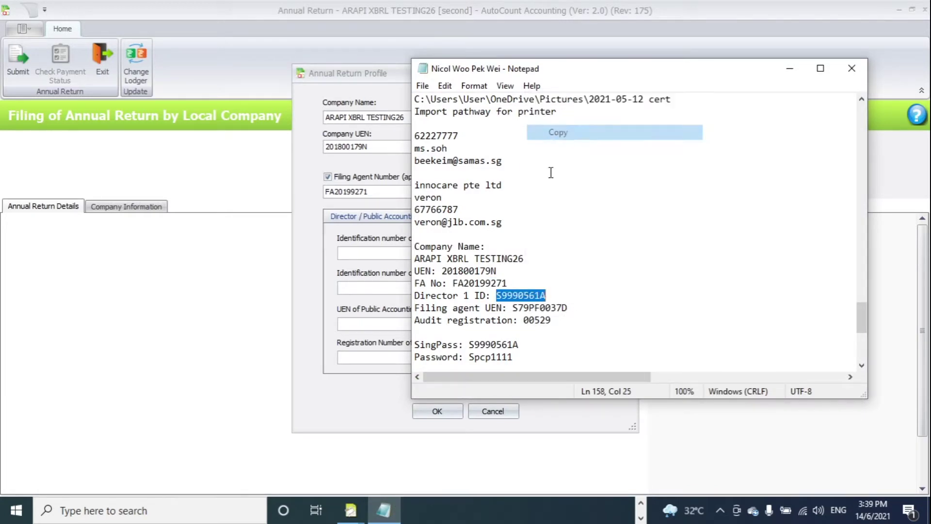
click(386, 252)
right_click(386, 252)
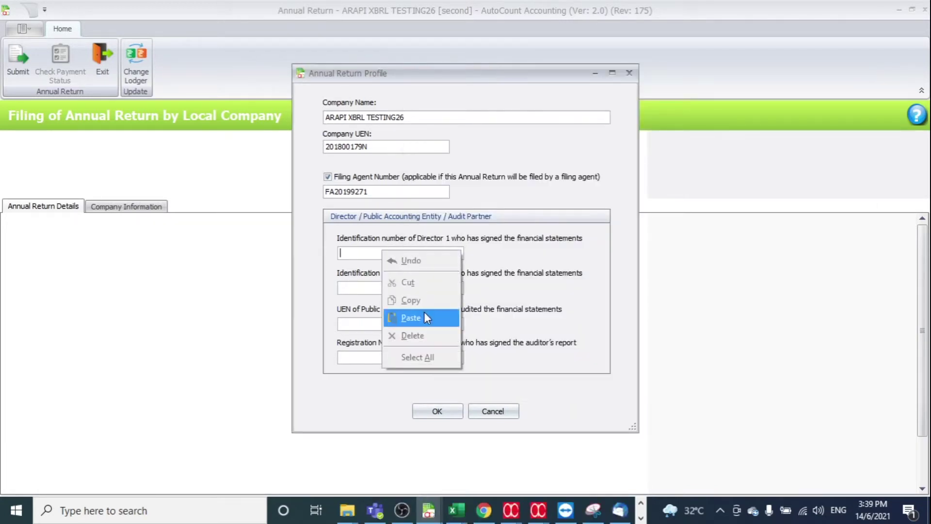
click(425, 316)
Paste the auditing entity's UEN, enter audit partner registration 00, and confirm the profile.
click(641, 518)
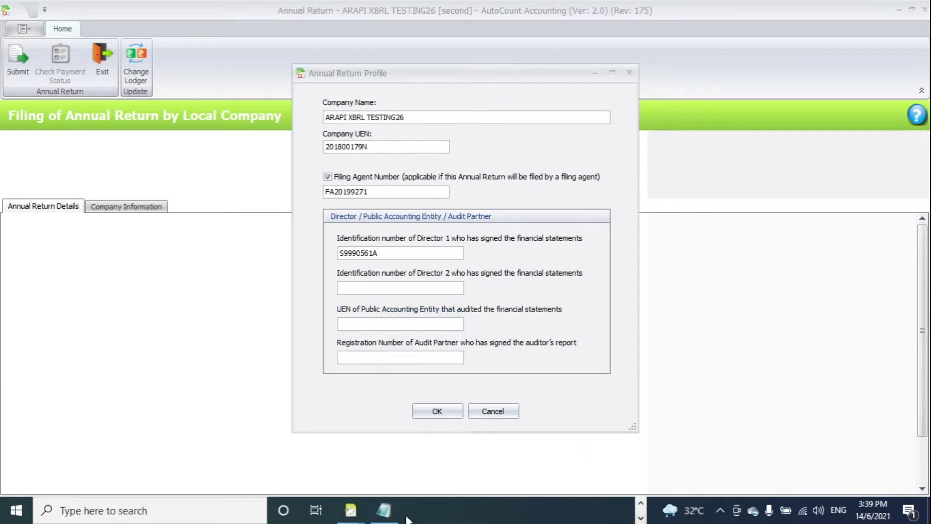
click(383, 510)
drag(513, 307, 605, 310)
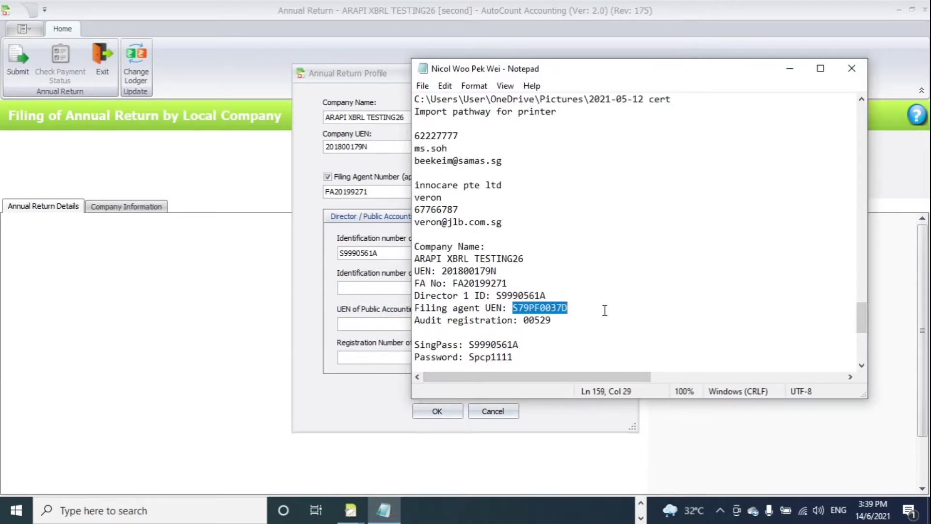
right_click(551, 309)
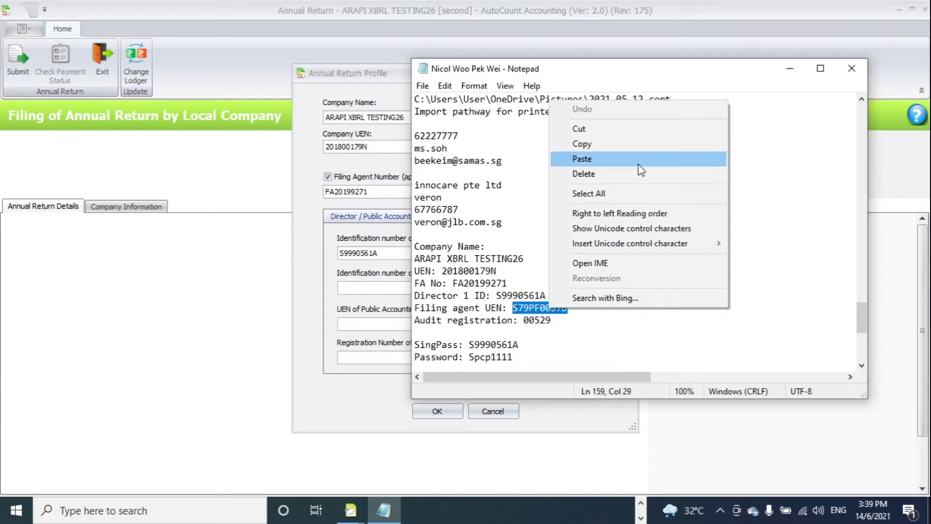
click(633, 151)
click(392, 324)
right_click(391, 324)
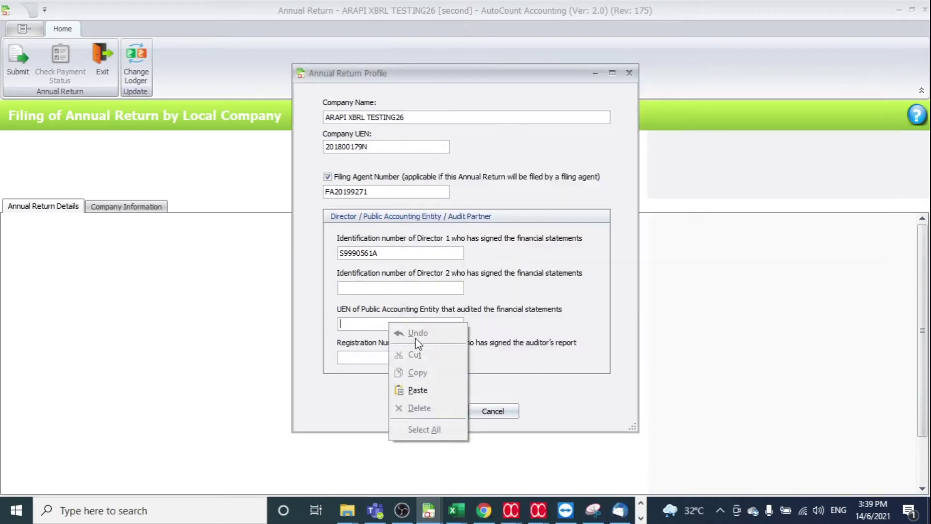
click(426, 390)
click(417, 357)
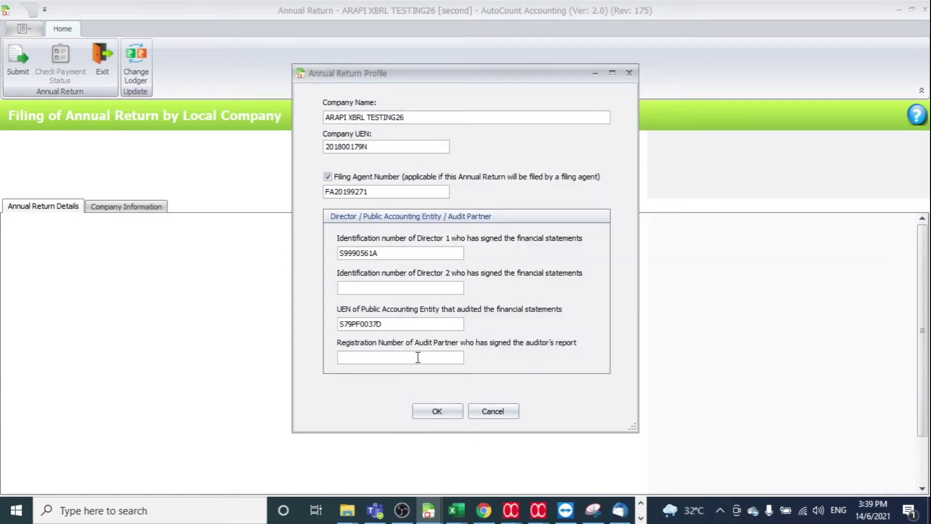
text(00529)
click(438, 411)
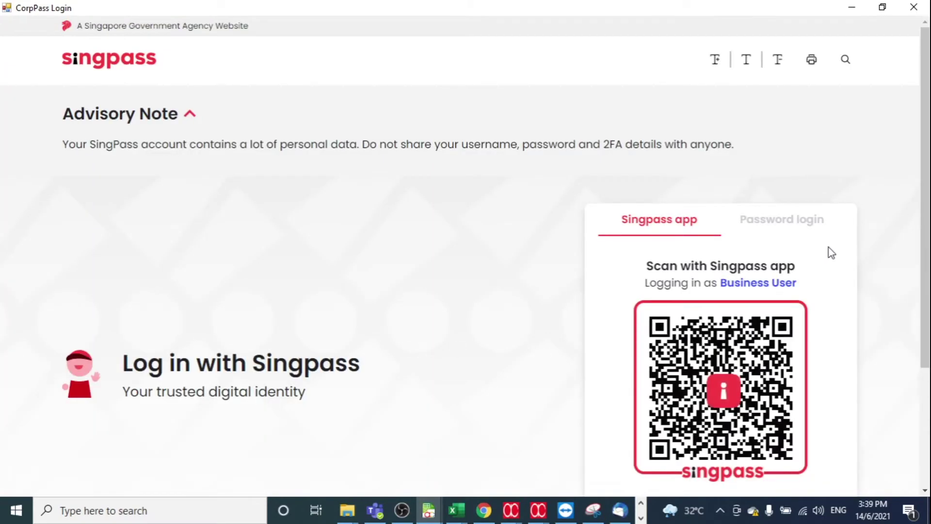
Log in with the Singpass ID and password, pick the authorised company, and approve ACRA access.
click(794, 222)
click(703, 296)
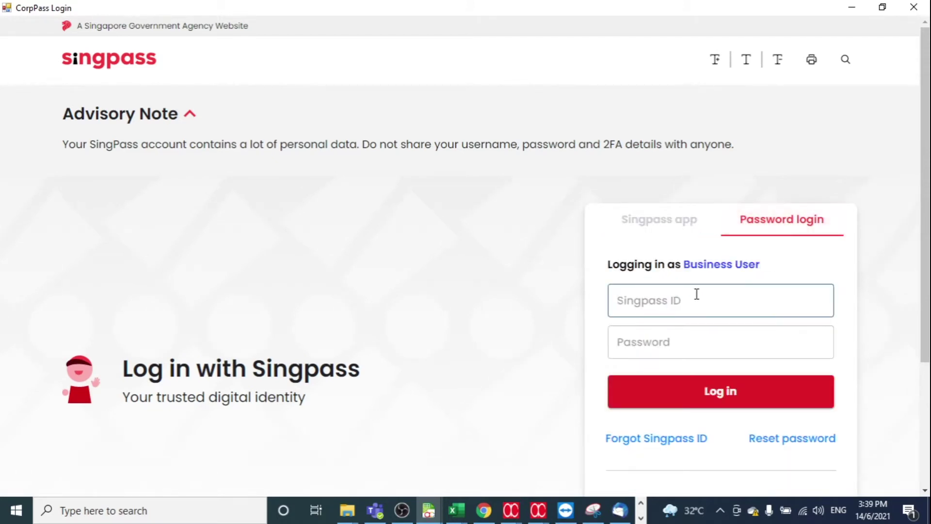
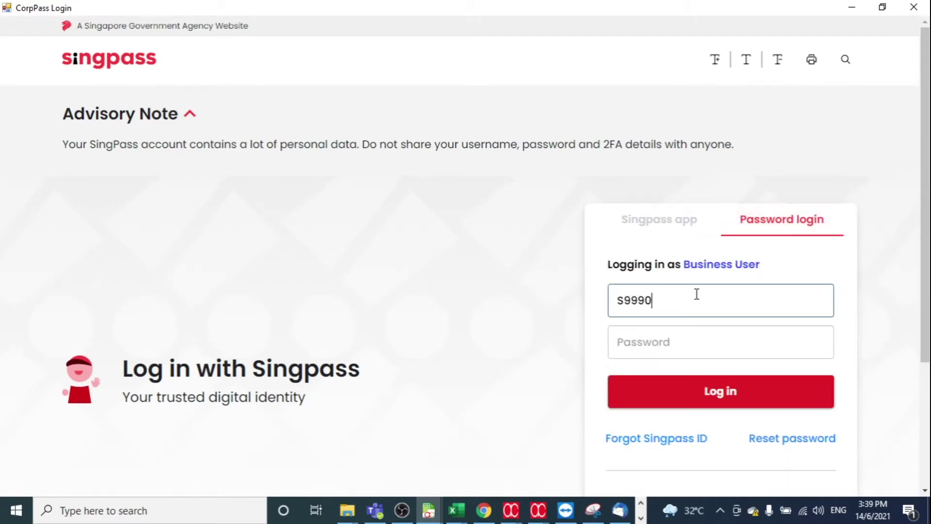
click(728, 340)
text(**)
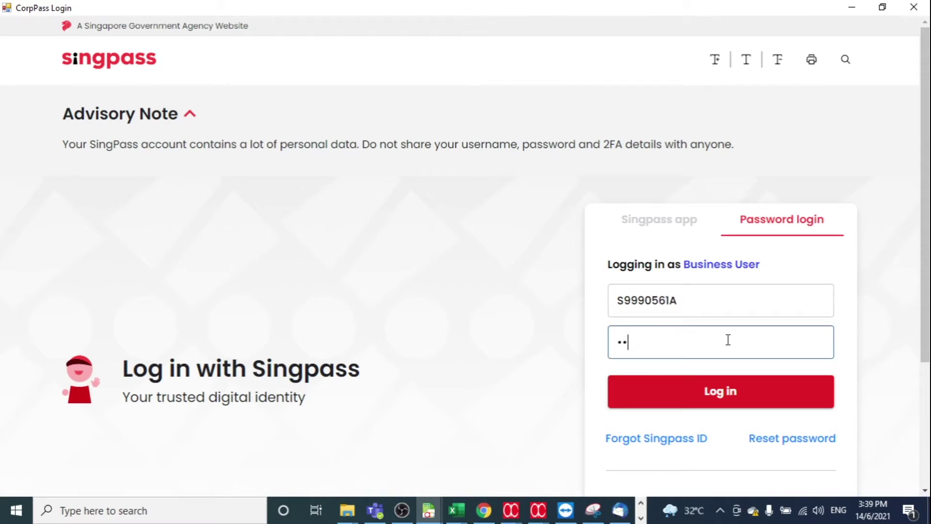
text(******)
click(759, 393)
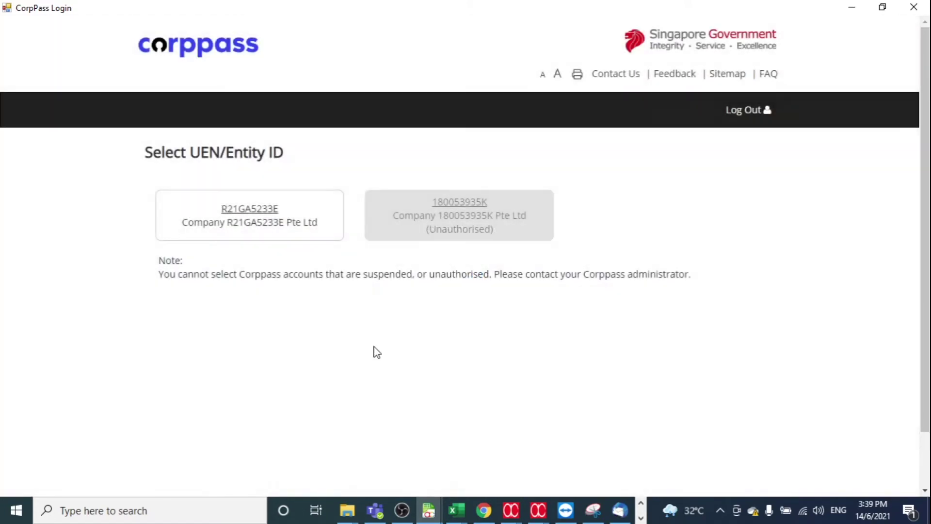
click(270, 234)
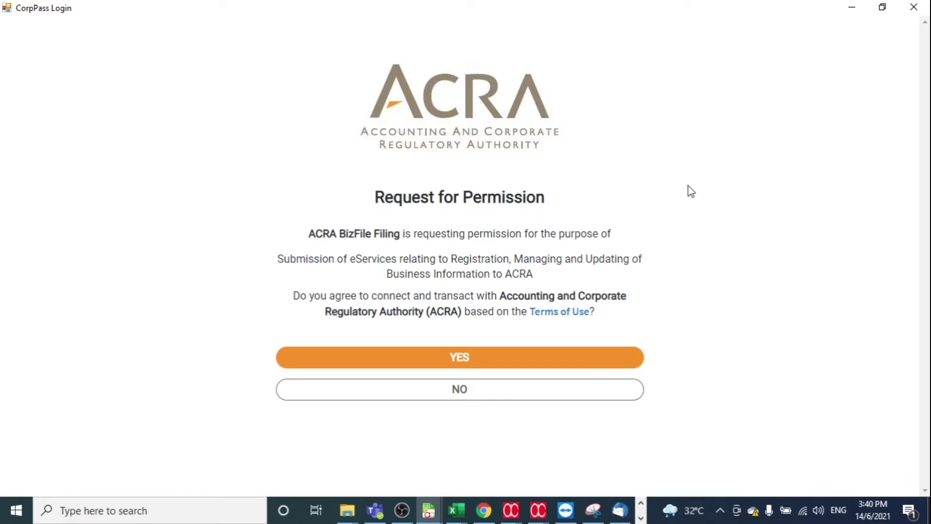
click(546, 362)
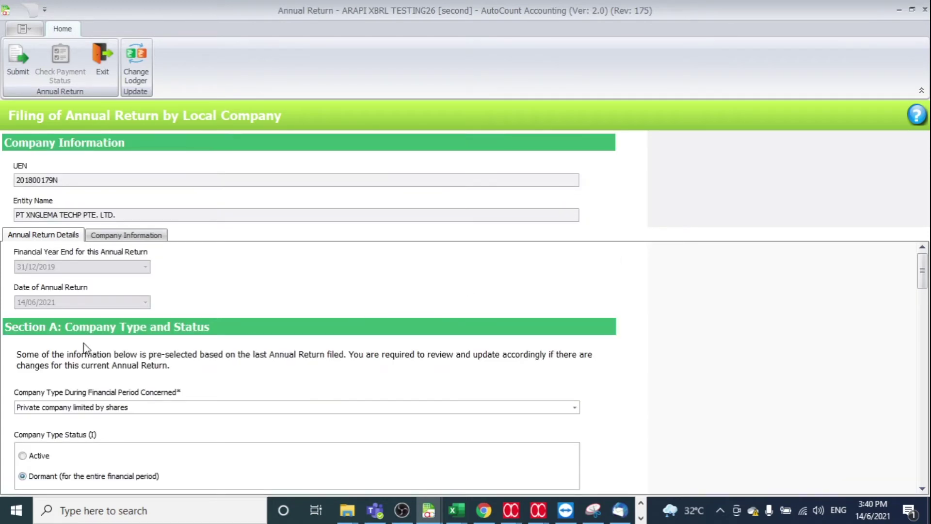
Tick the dormant financial-statement exemption, dormant audit exemption and small-company audit exemption.
scroll(218, 339, down, 2)
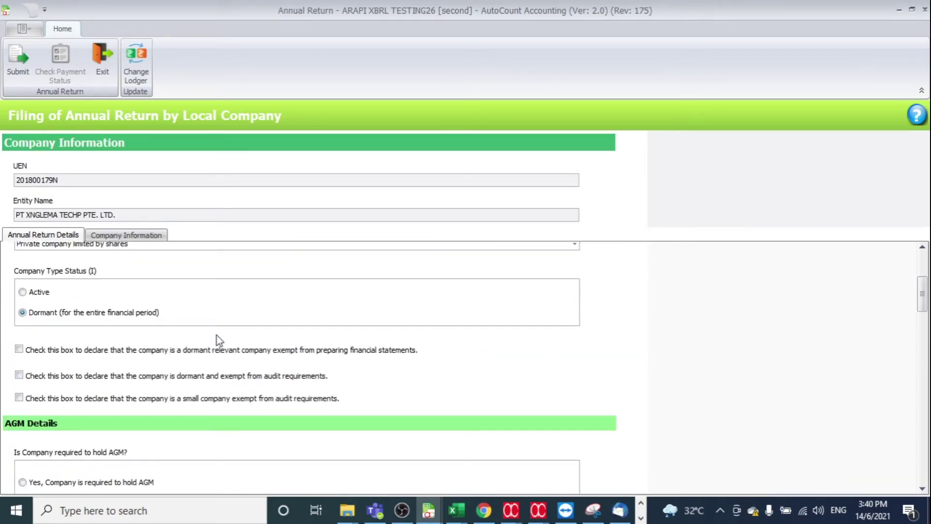
scroll(218, 339, up, 3)
scroll(270, 313, down, 3)
click(20, 349)
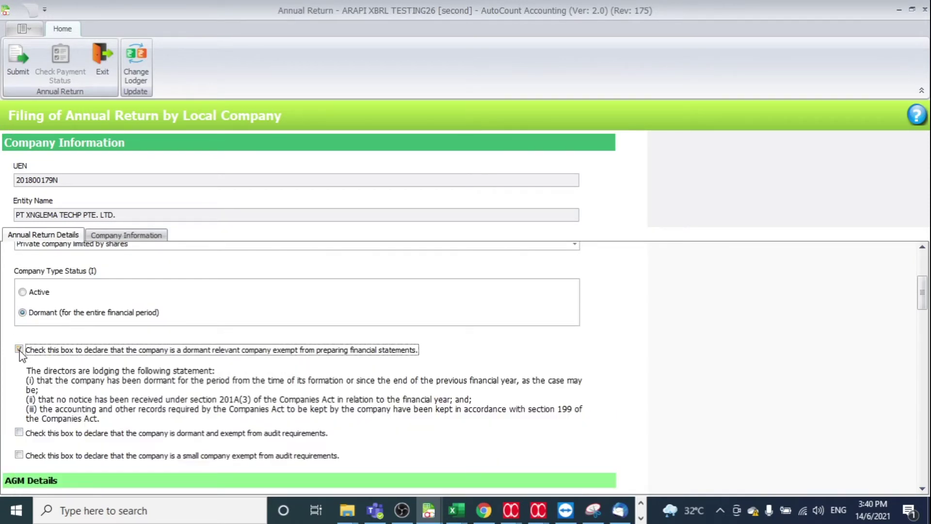
scroll(291, 410, up, 3)
scroll(335, 410, down, 3)
click(42, 434)
scroll(78, 433, down, 2)
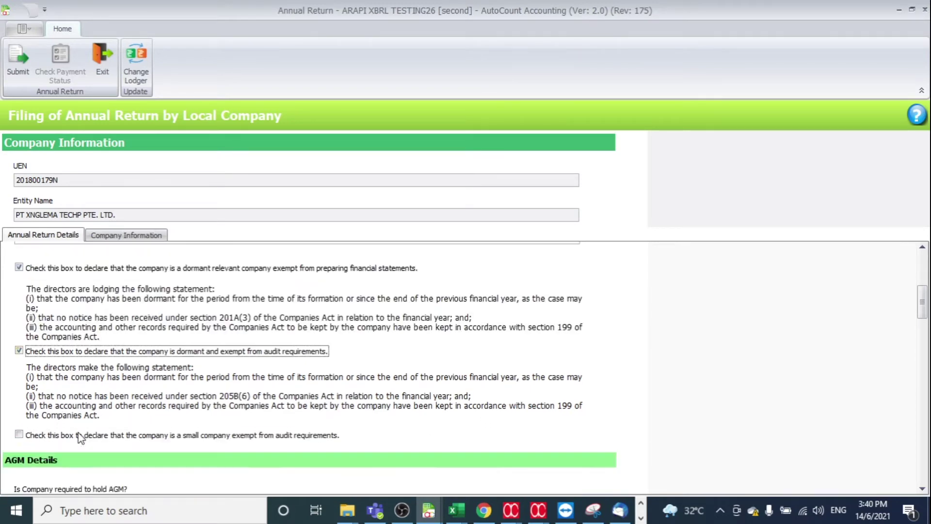
click(36, 439)
Choose the AGM exemption for statements sent to members, dated 14/1/2020.
scroll(190, 406, down, 5)
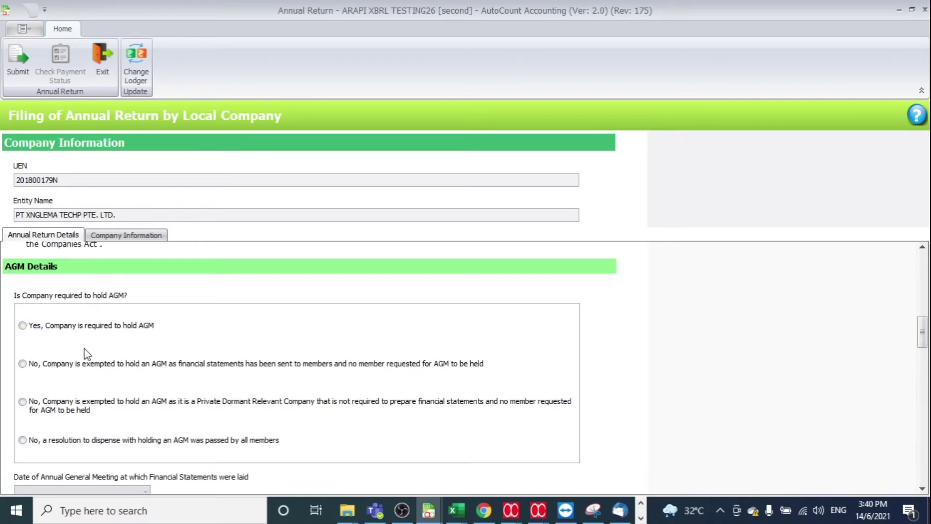
click(25, 365)
scroll(214, 336, down, 4)
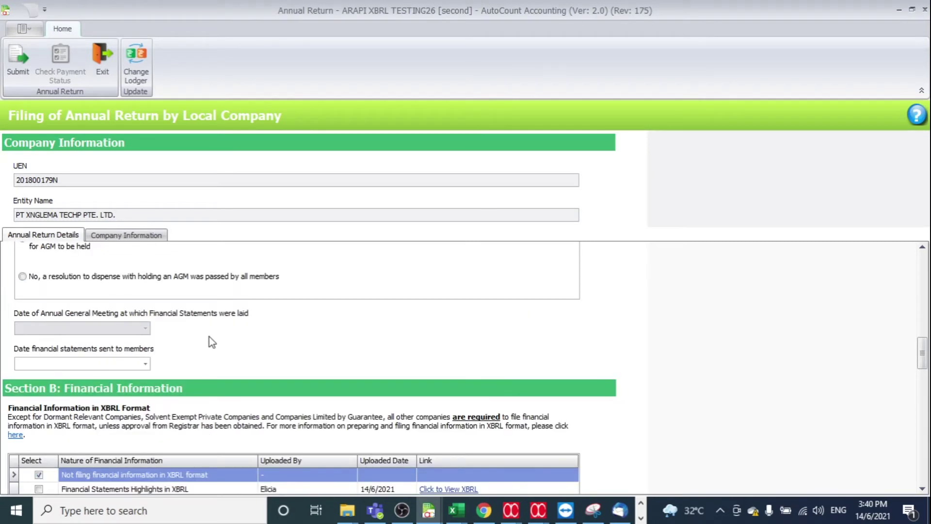
click(145, 364)
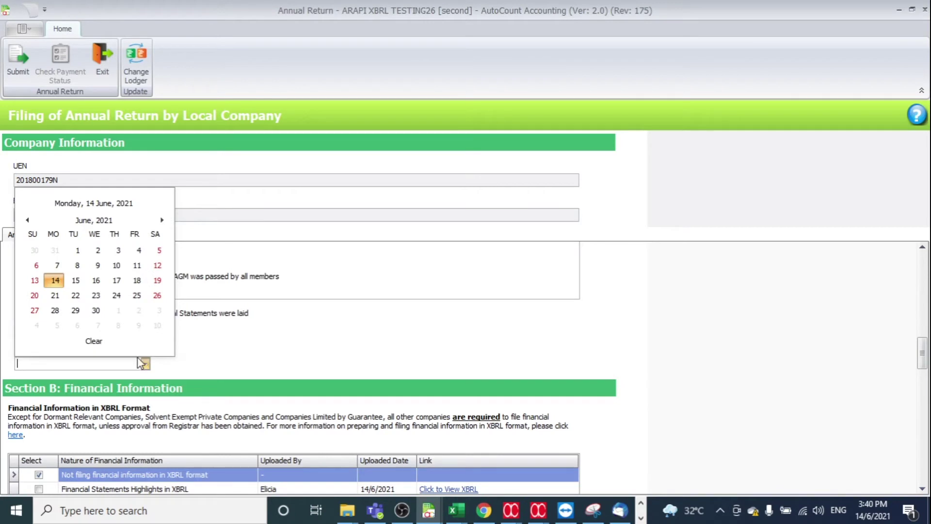
click(55, 280)
click(30, 364)
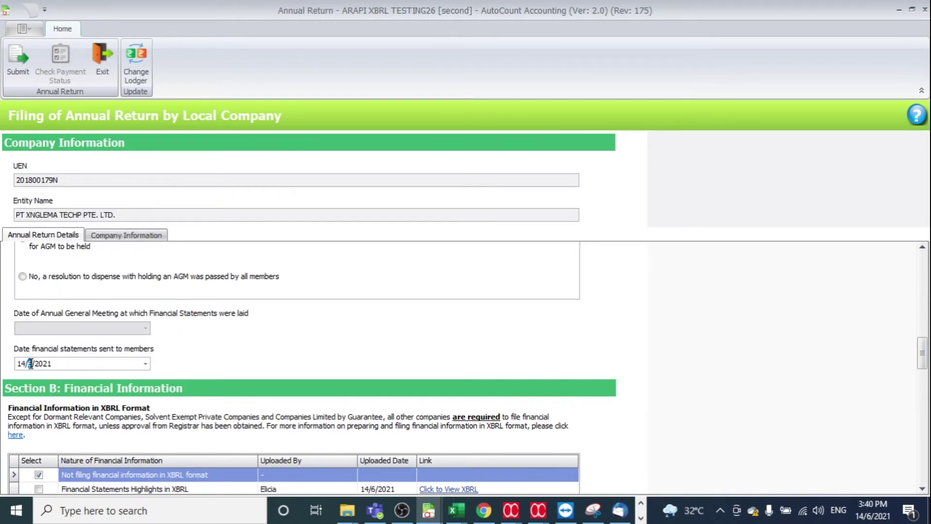
key(Right)
text(2020)
scroll(247, 357, down, 2)
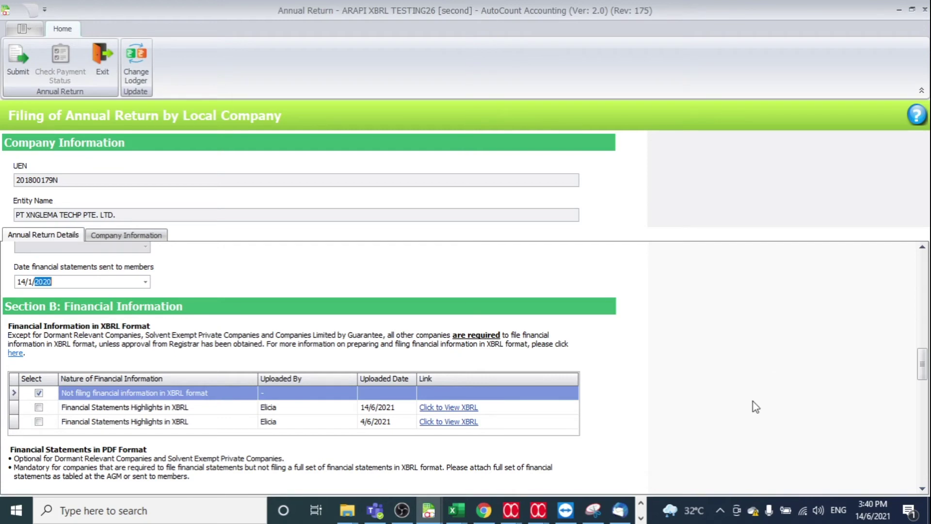
Tick the Section C audited-statements box and date the independent auditor's report 10/1/2020.
scroll(753, 402, down, 5)
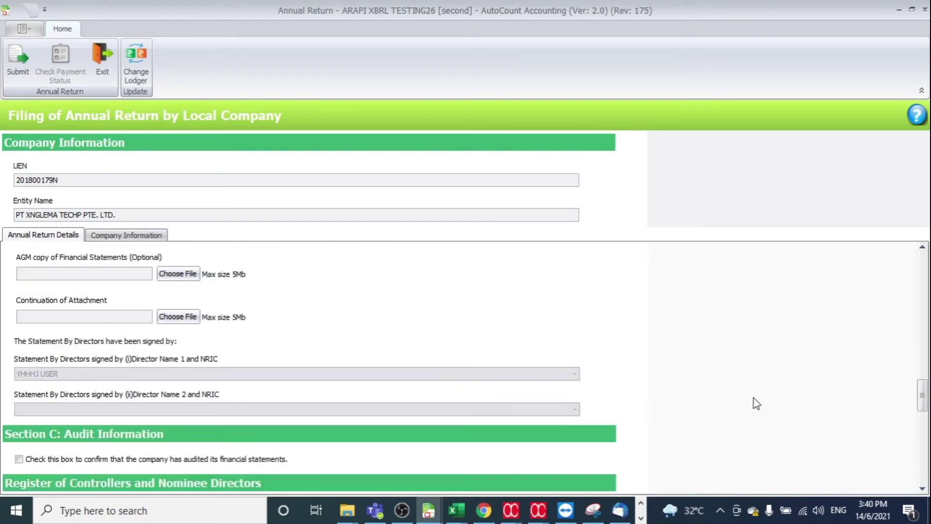
scroll(755, 402, down, 3)
click(19, 296)
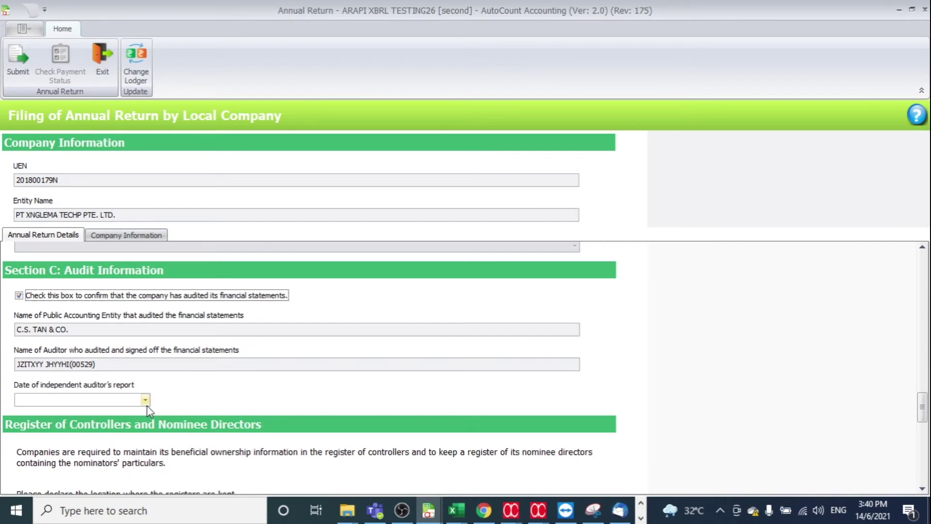
click(145, 402)
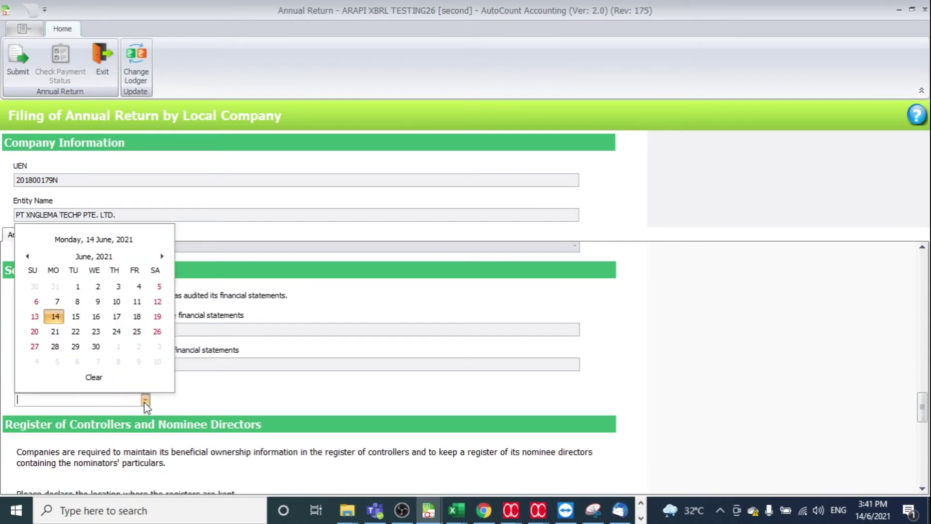
click(55, 318)
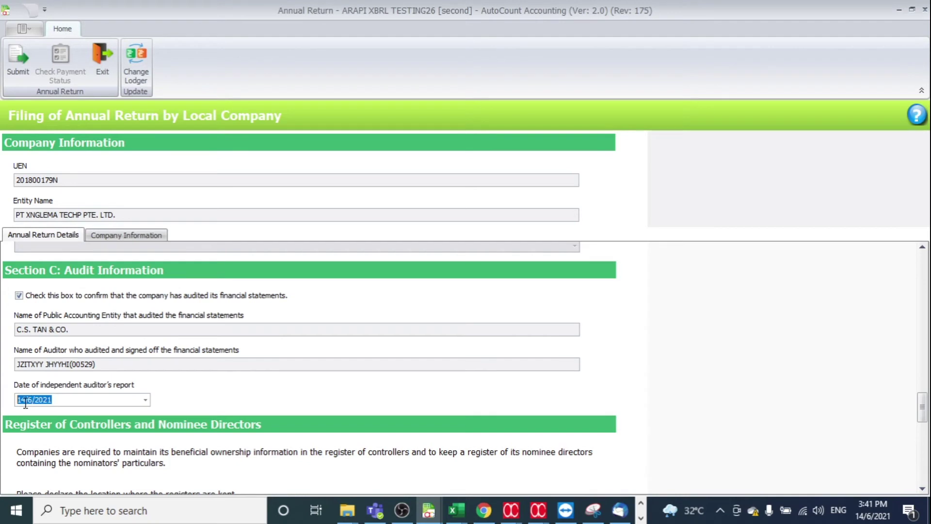
click(19, 400)
text(10)
key(Right)
text(2019)
scroll(307, 411, down, 3)
Set both the Register of Controllers and Register of Nominee Directors to the registered office.
scroll(306, 412, down, 2)
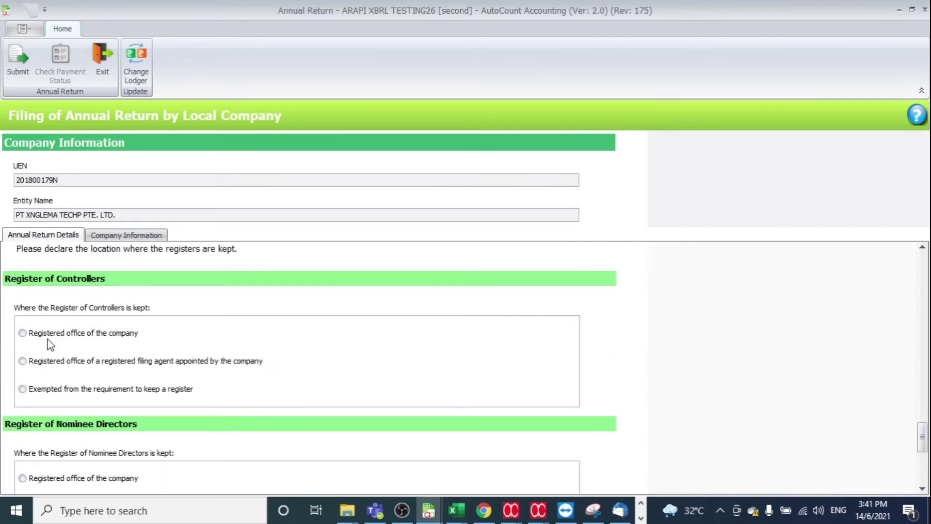
click(21, 332)
scroll(73, 340, down, 2)
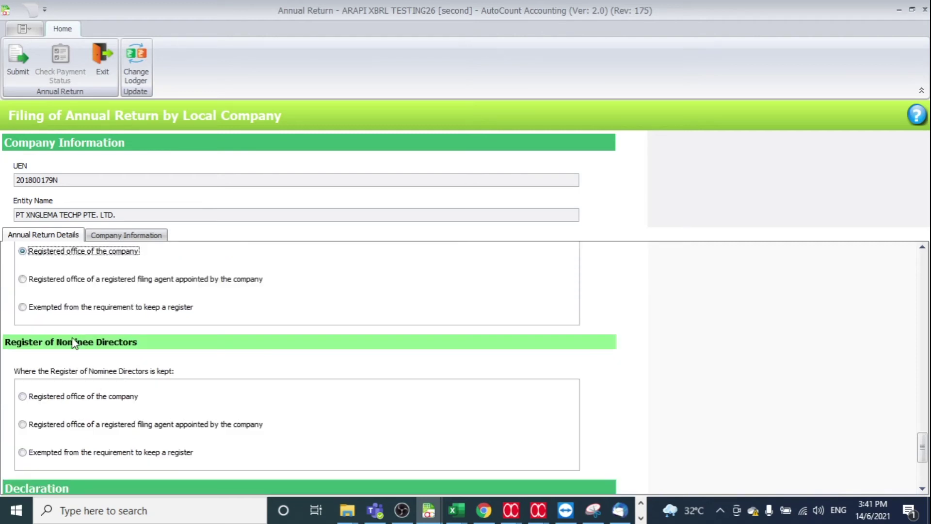
click(39, 399)
Select the declaring director and tick the accuracy declaration.
scroll(146, 378, down, 4)
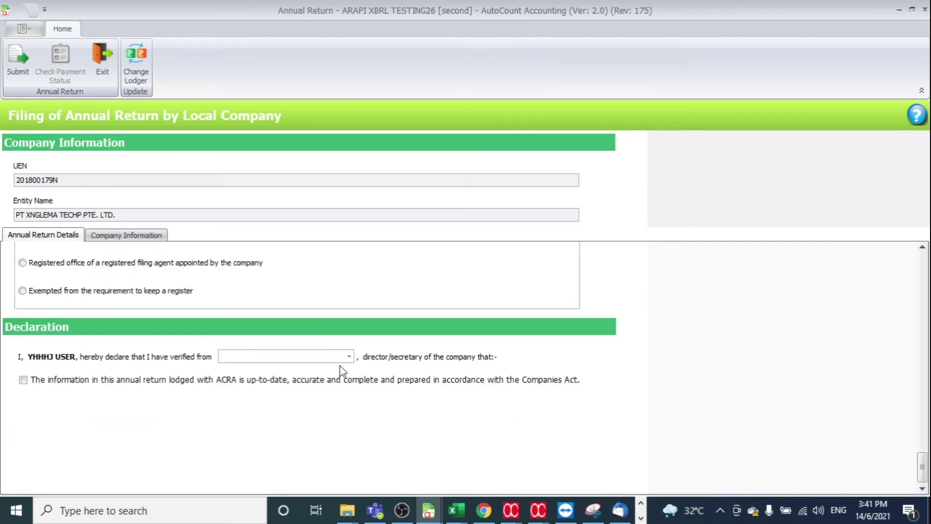
click(349, 357)
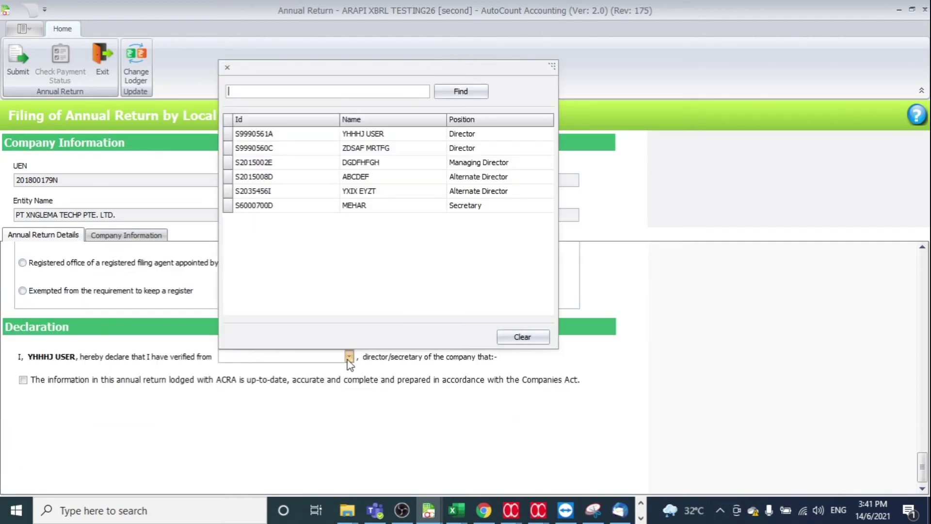
double_click(429, 135)
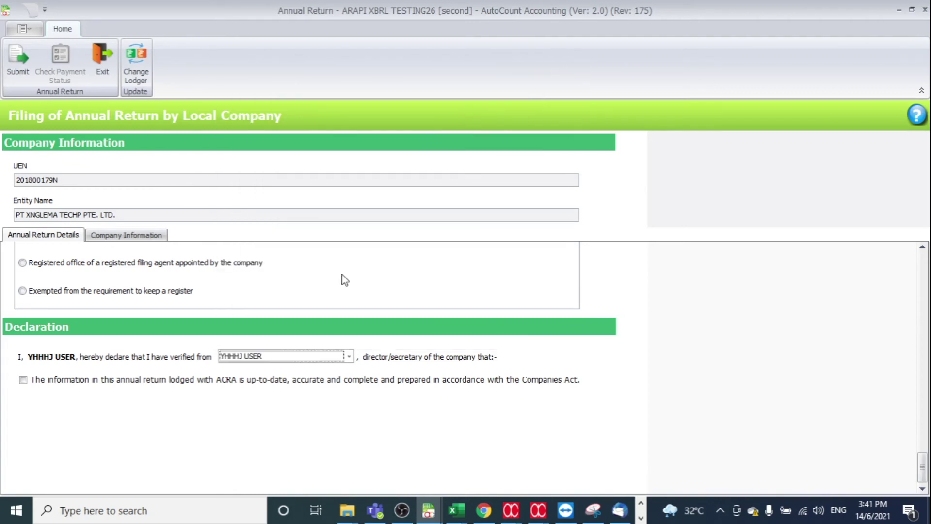
click(21, 382)
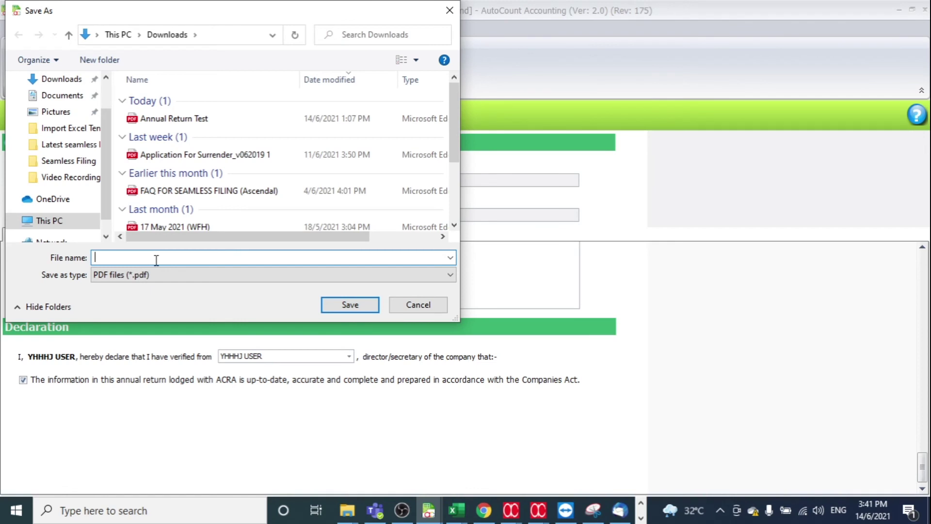
Save the return as Annual Return Test.pdf over the old file and accept the 660.0 payment.
text(A)
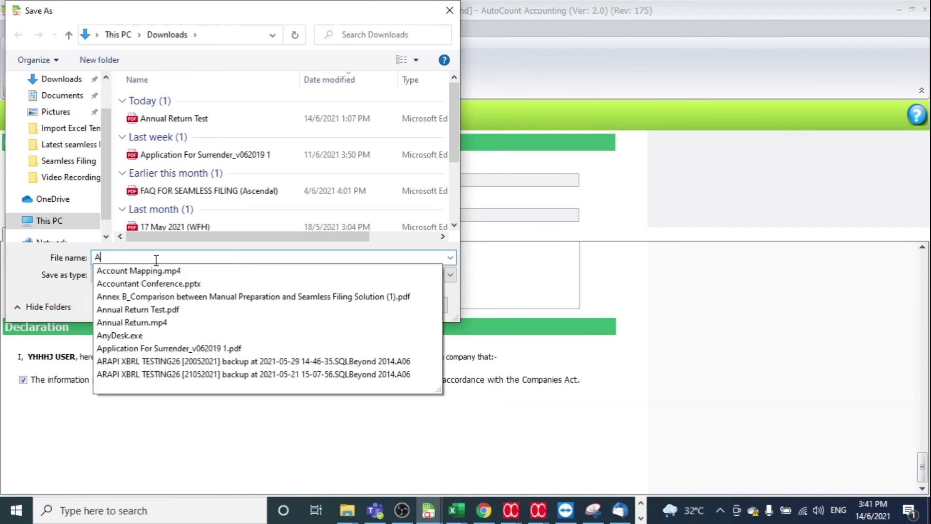
text(nnua)
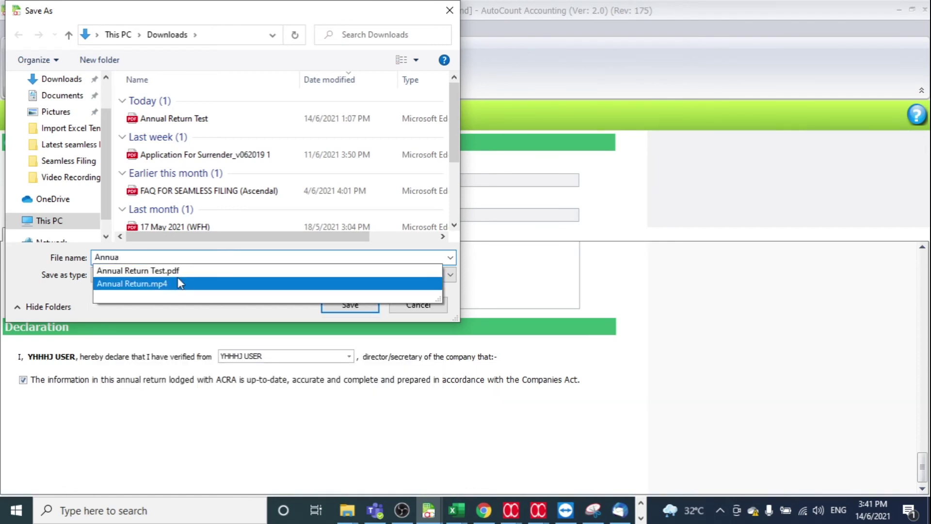
click(187, 277)
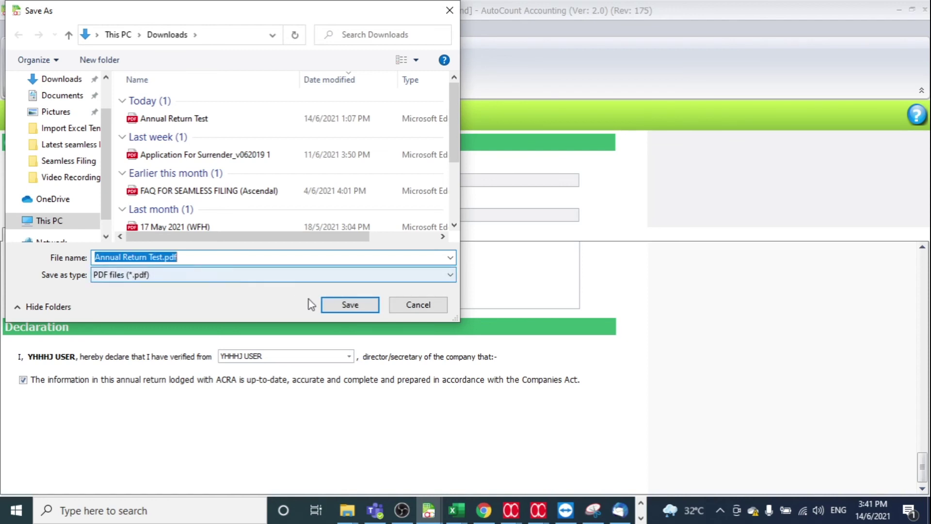
click(347, 310)
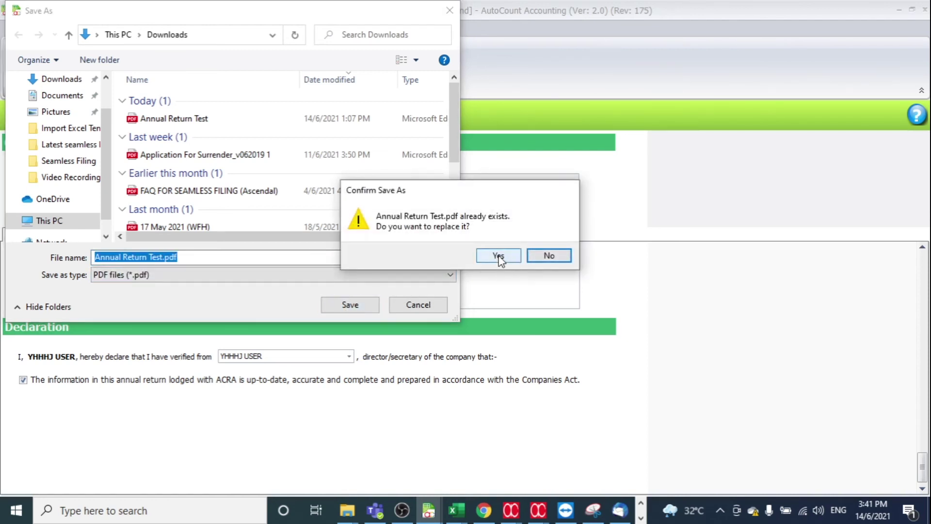
click(498, 255)
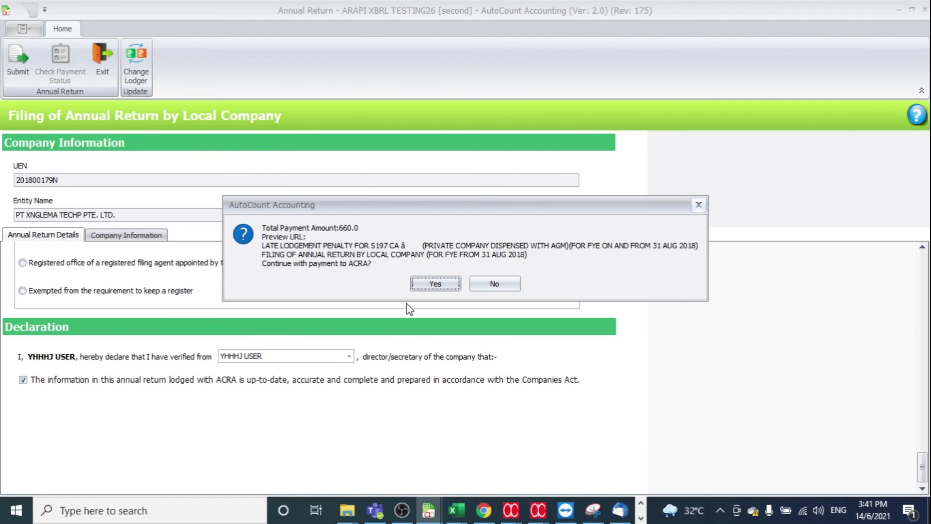
click(432, 286)
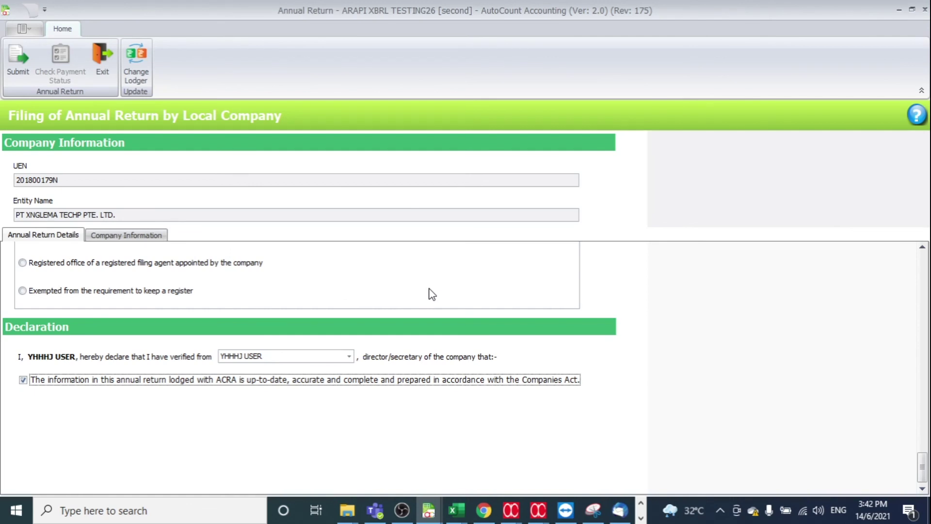